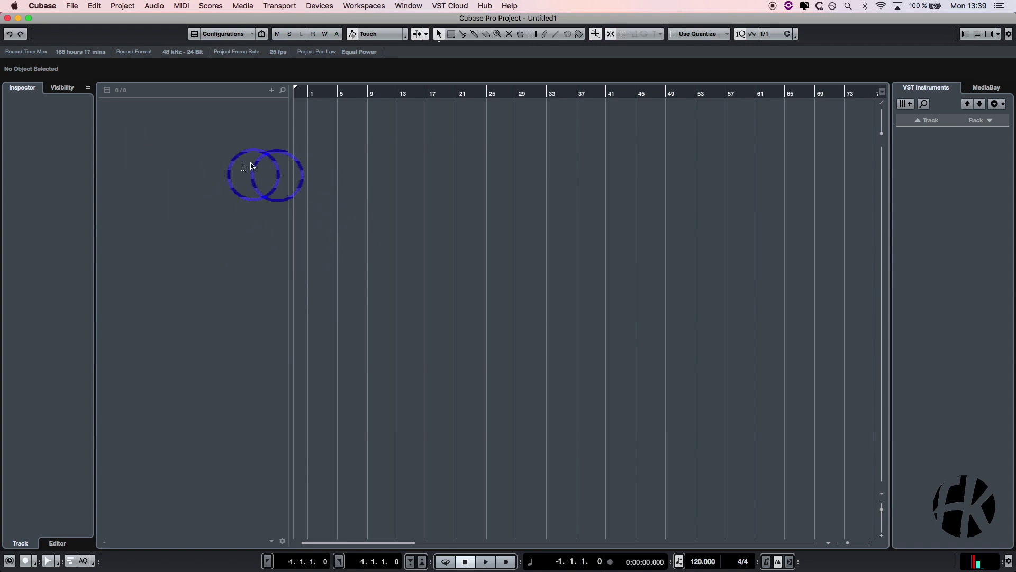
# Add a new MIDI track named Midi Test to the empty project's track list.
pyautogui.rightClick(197, 133)
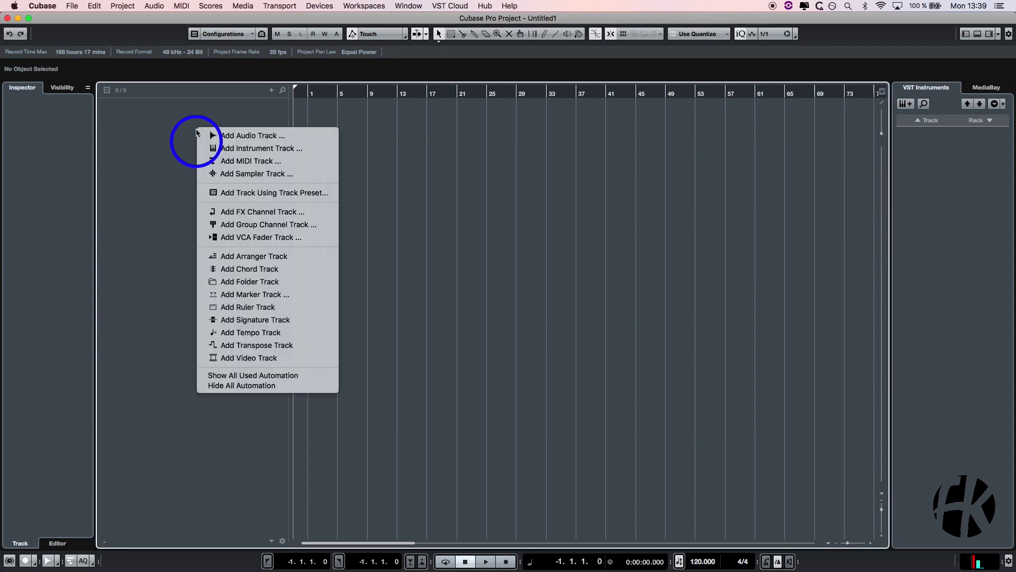
pyautogui.click(254, 163)
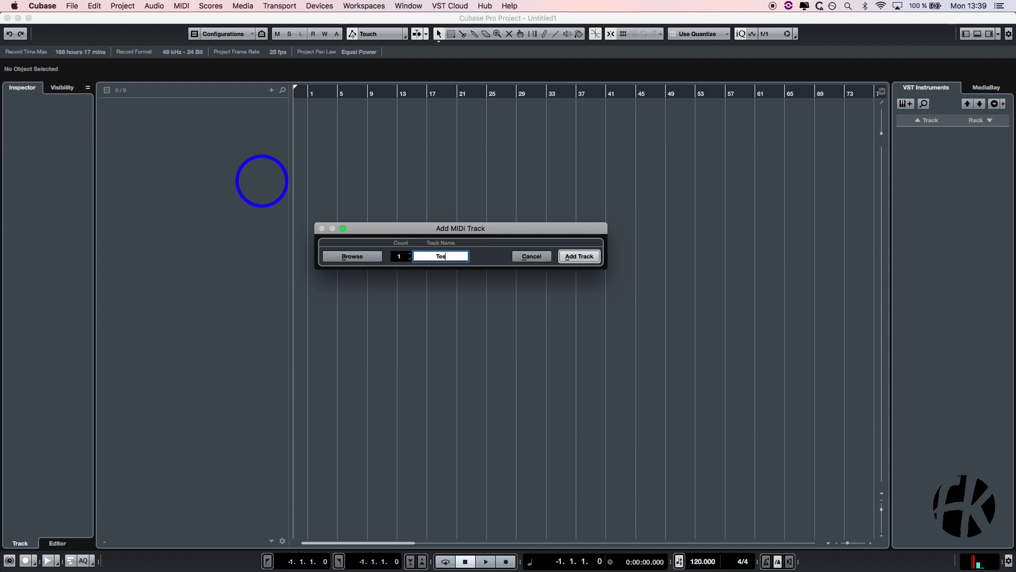
pyautogui.press('Return')
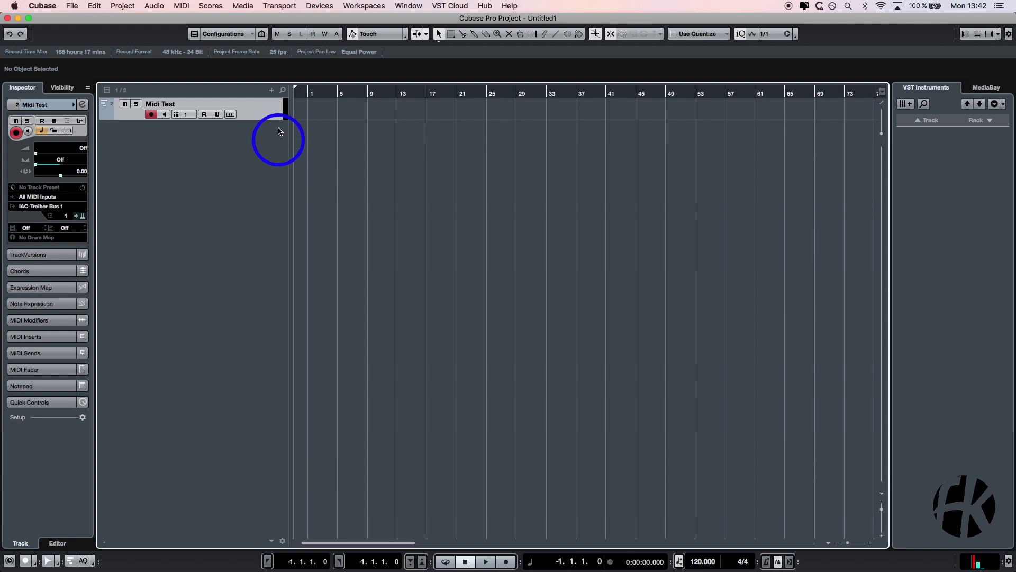
# Hide the Midi Test track so the track list shows empty.
pyautogui.rightClick(262, 114)
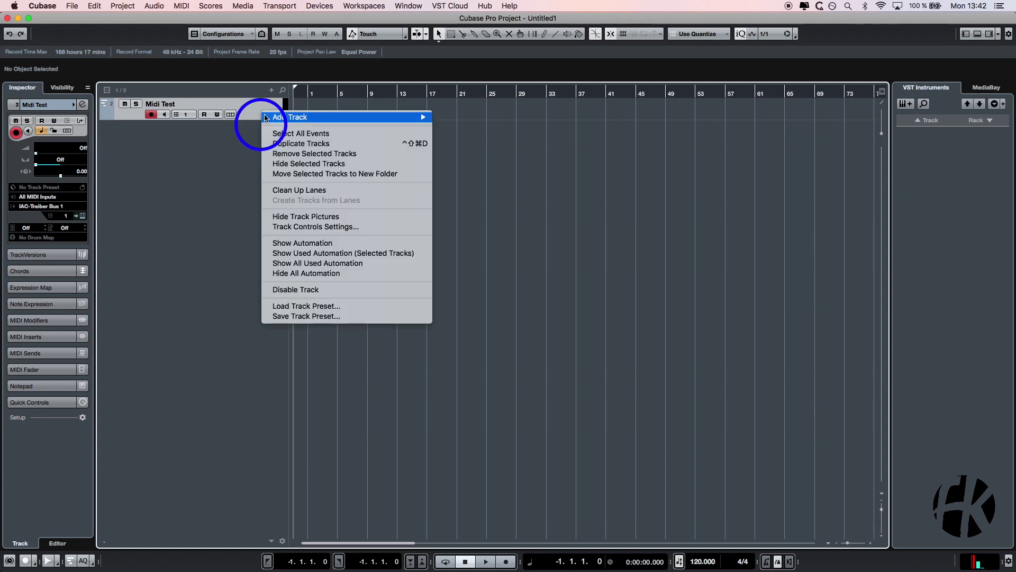
pyautogui.click(308, 163)
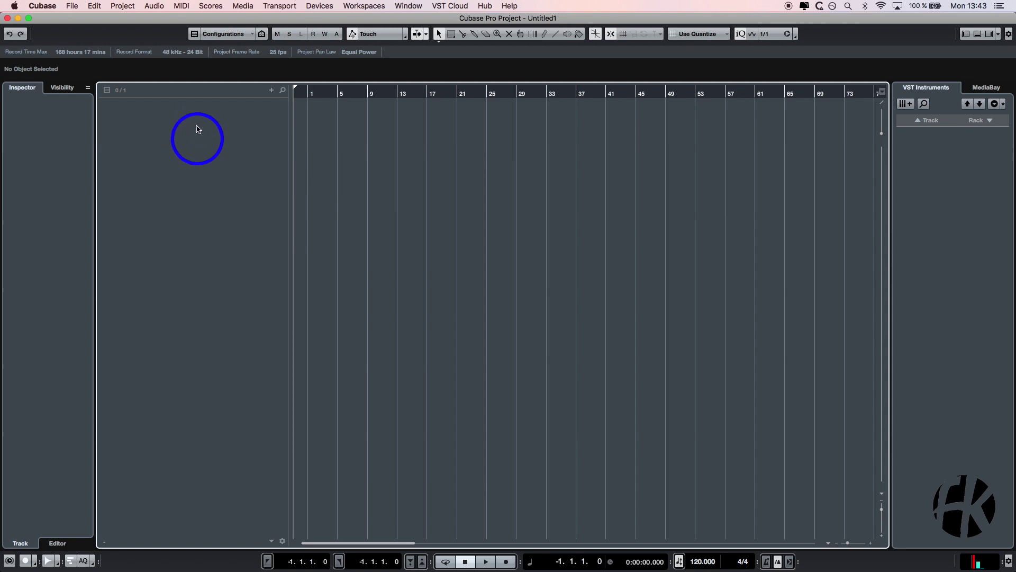
pyautogui.rightClick(193, 126)
# Create an instrument track with HALion Sonic SE chosen from the VST instrument list.
pyautogui.click(243, 146)
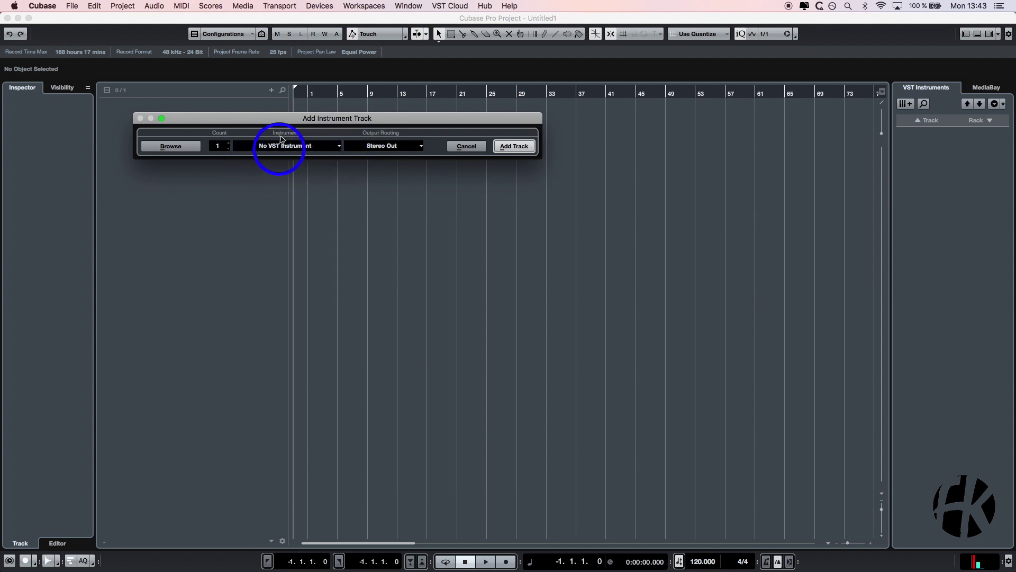
pyautogui.click(289, 150)
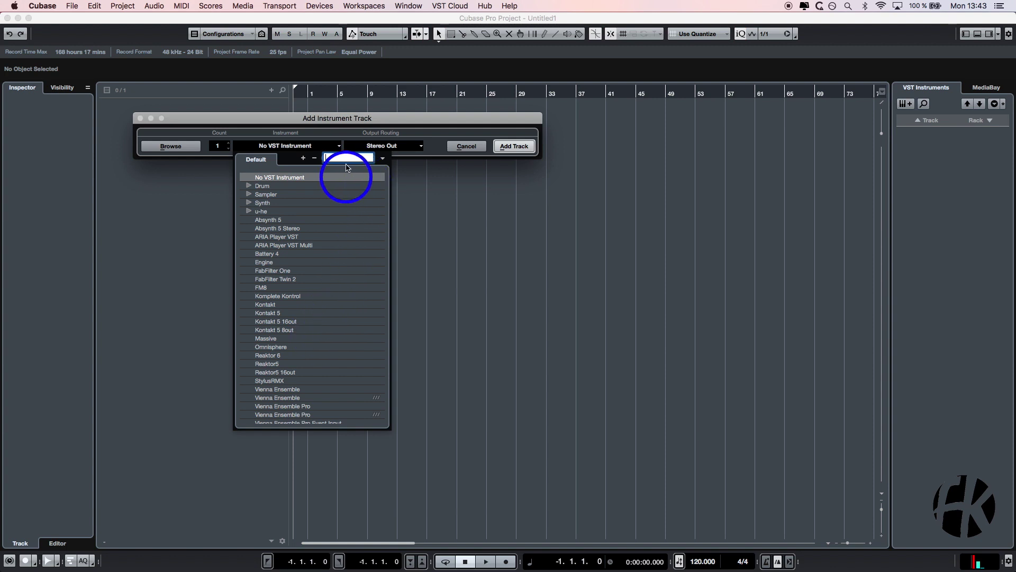
pyautogui.write('A')
pyautogui.press('BackSpace')
pyautogui.press('BackSpace')
pyautogui.press('BackSpace')
pyautogui.write('Ko')
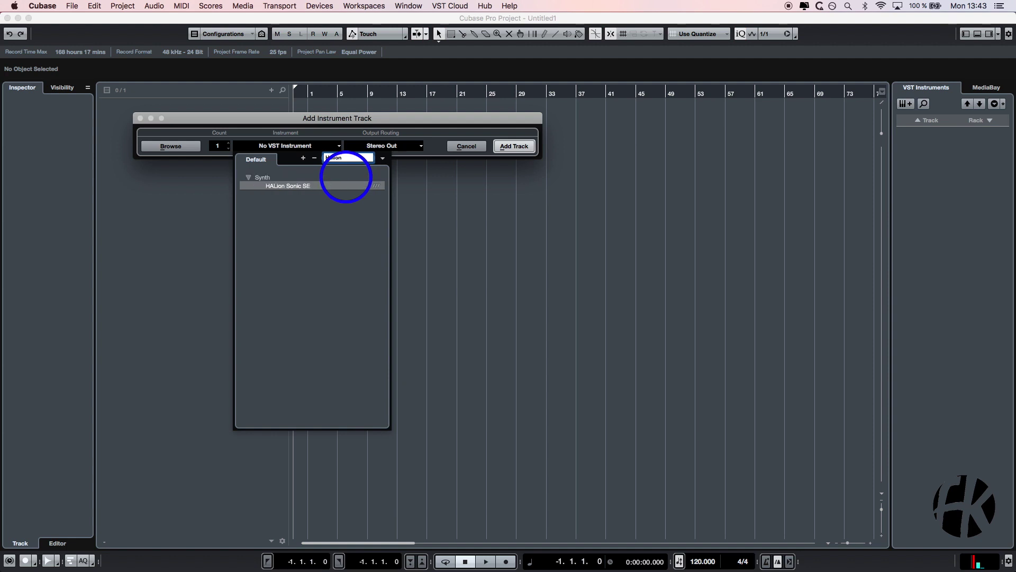
pyautogui.click(292, 188)
pyautogui.click(291, 188)
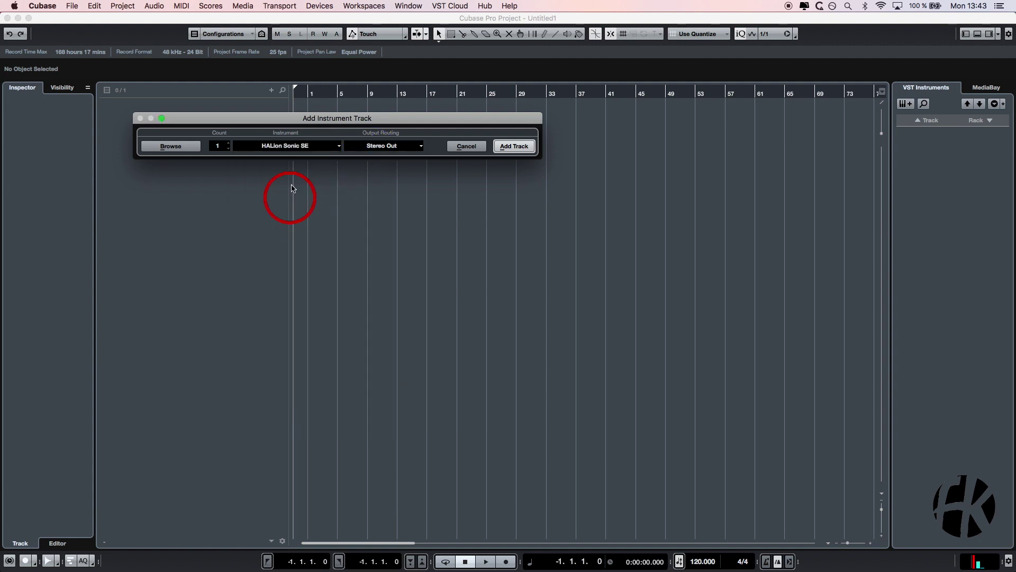
pyautogui.click(519, 149)
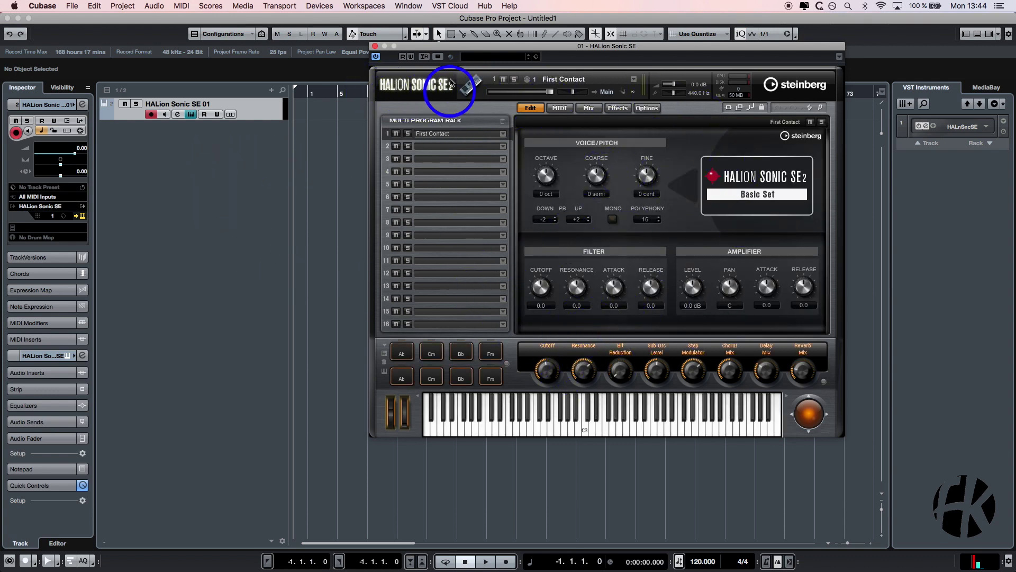
# Rename the HALion Sonic SE 01 track to 'Instrument Test'.
pyautogui.doubleClick(182, 106)
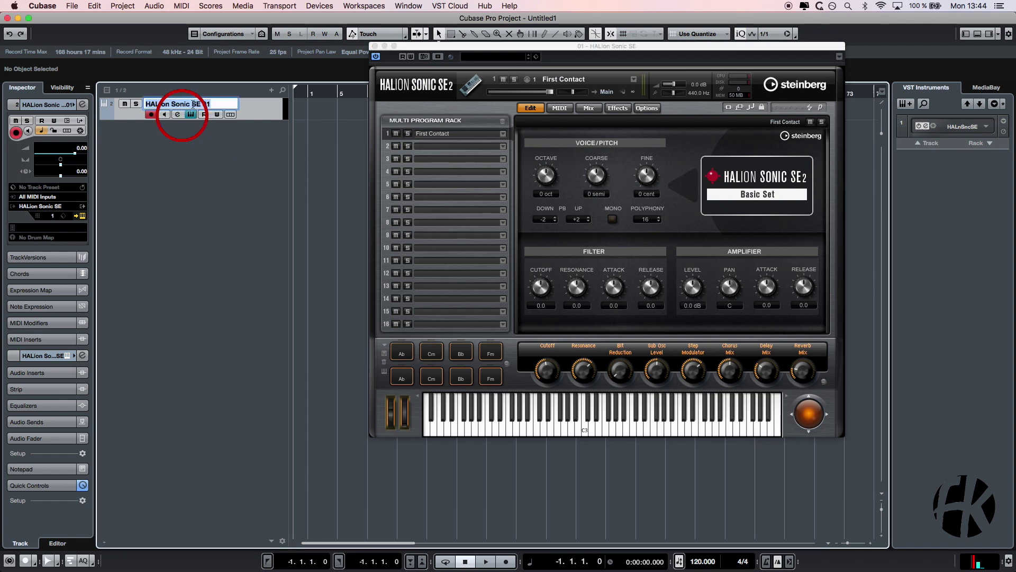
pyautogui.press('BackSpace')
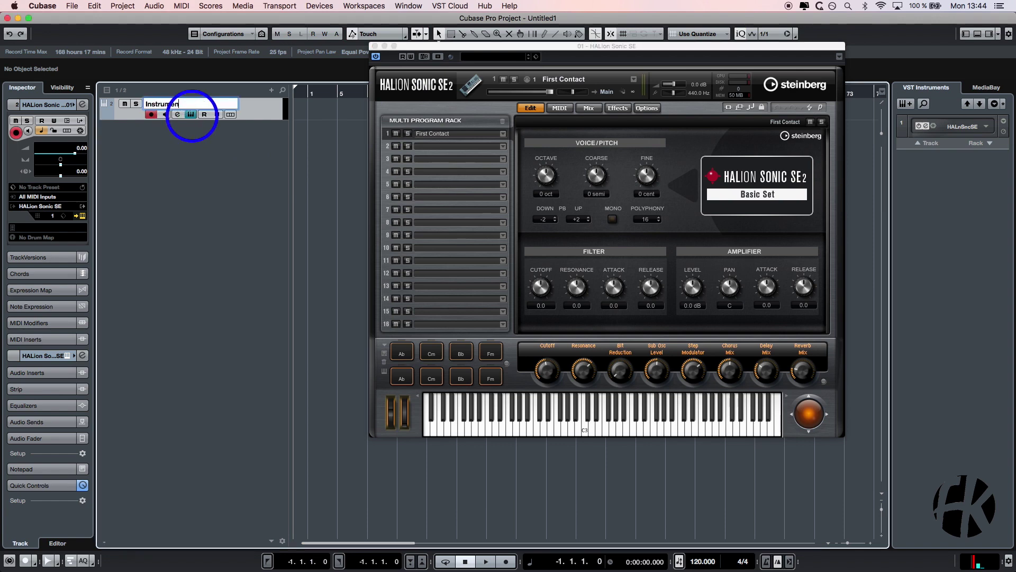
pyautogui.write('Instrument Test')
pyautogui.press('Return')
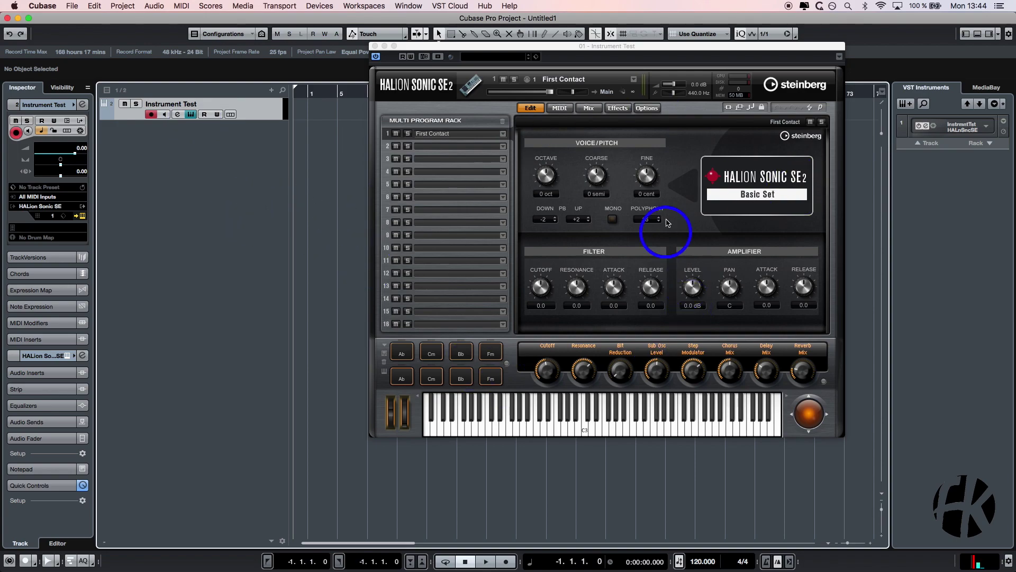
# Move the HALion Sonic SE window, then close and reopen the instrument editor.
pyautogui.moveTo(454, 46); pyautogui.dragTo(392, 74)
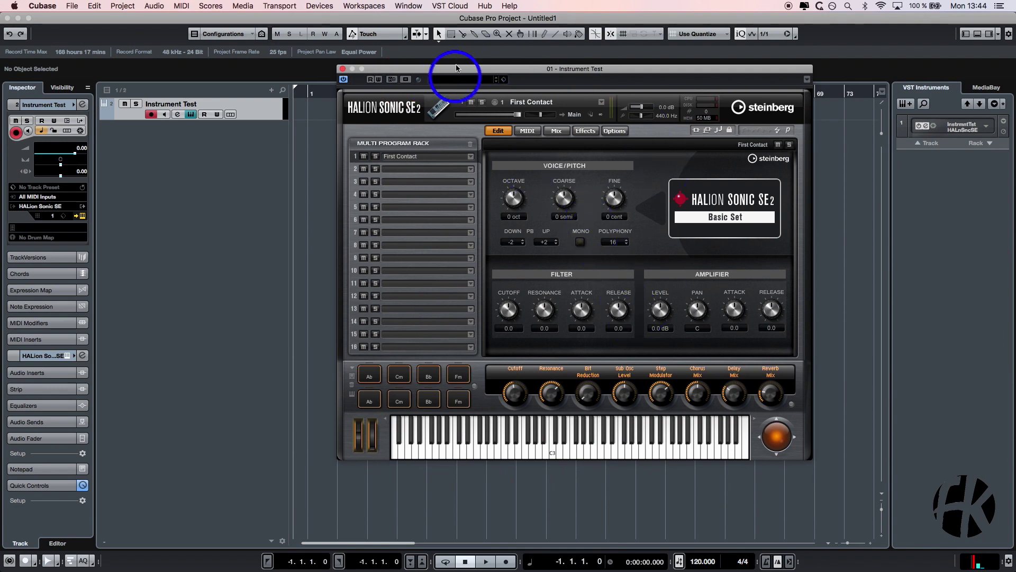
pyautogui.click(80, 216)
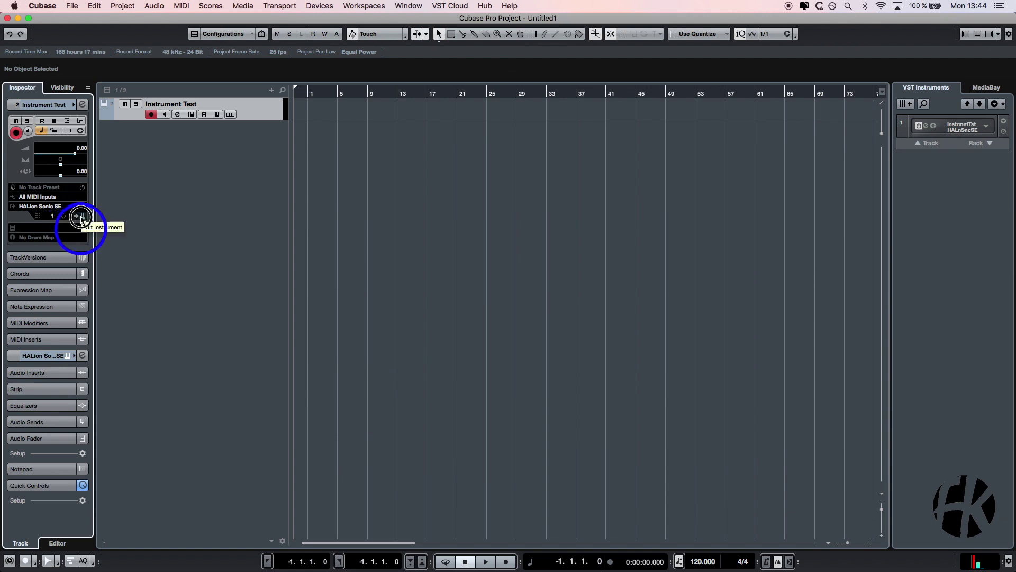
pyautogui.click(81, 216)
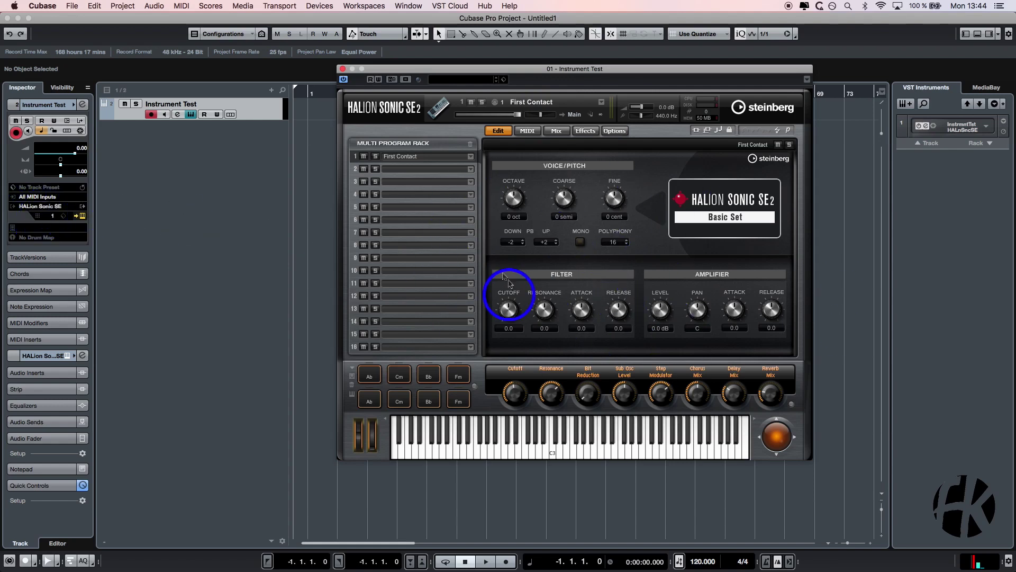
# Switch the track's MIDI input from Scarlett 6i6 USB and KeyLab 88 to All MIDI Inputs.
pyautogui.click(47, 197)
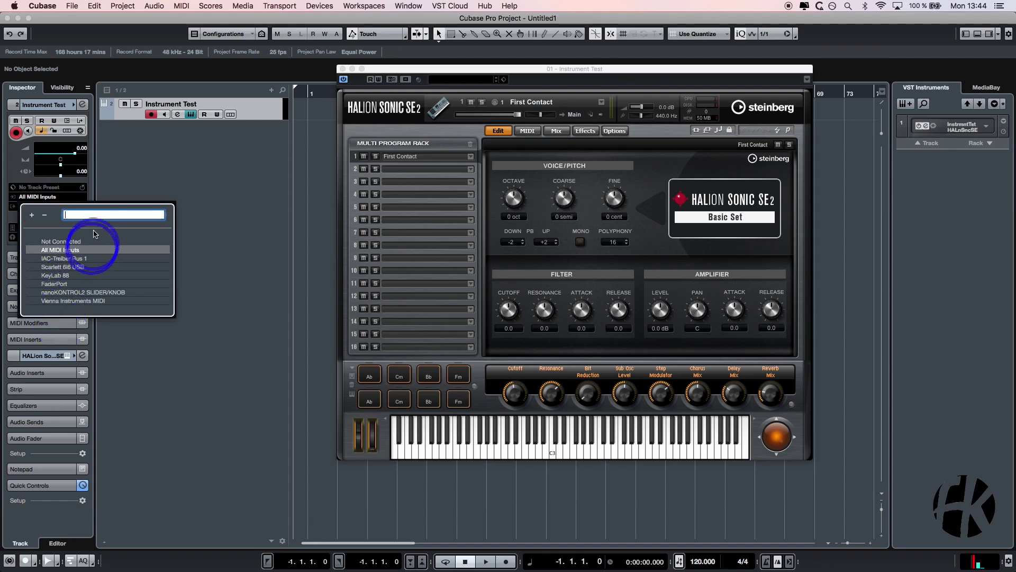
pyautogui.click(66, 267)
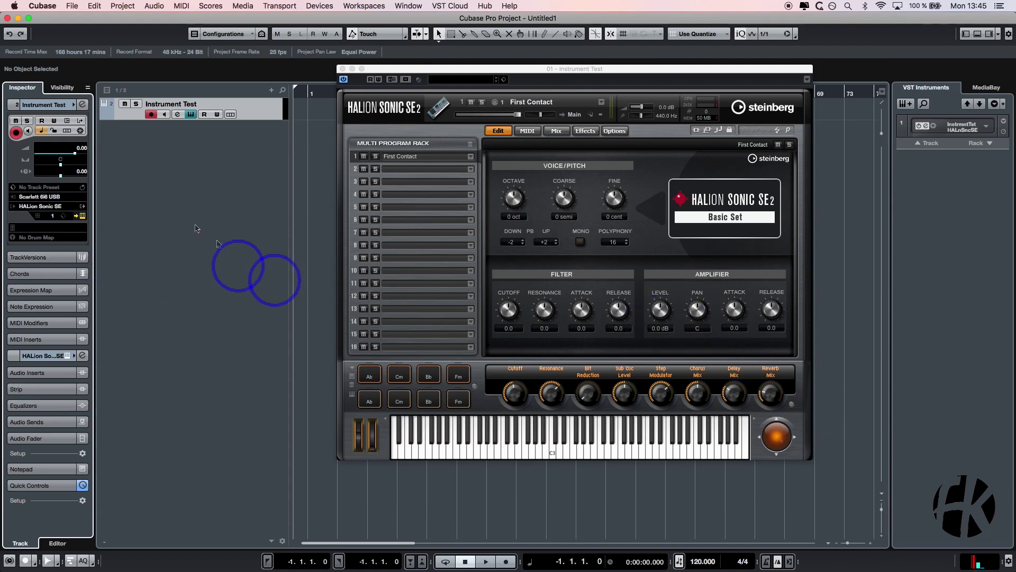
pyautogui.click(56, 195)
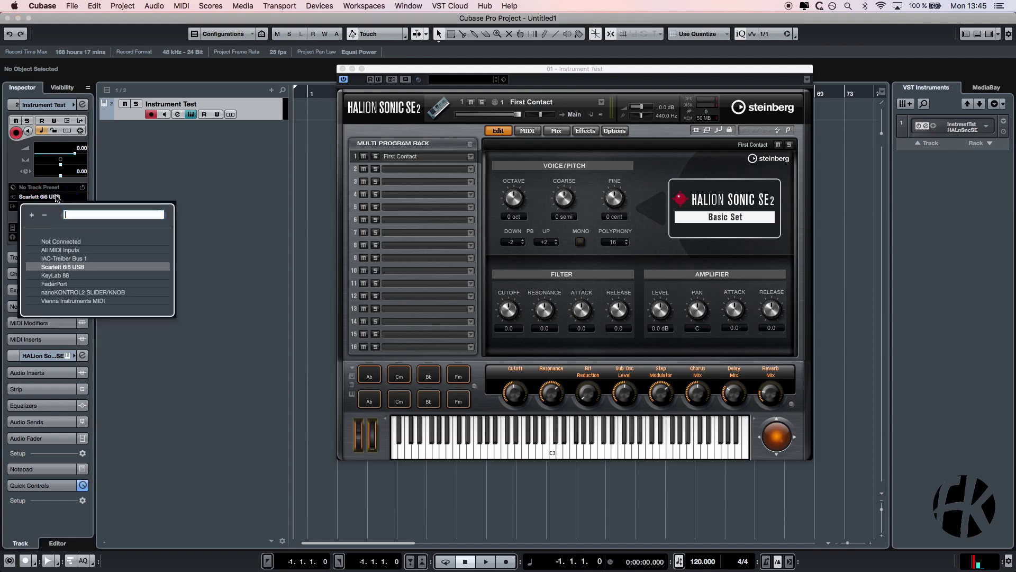
pyautogui.click(56, 276)
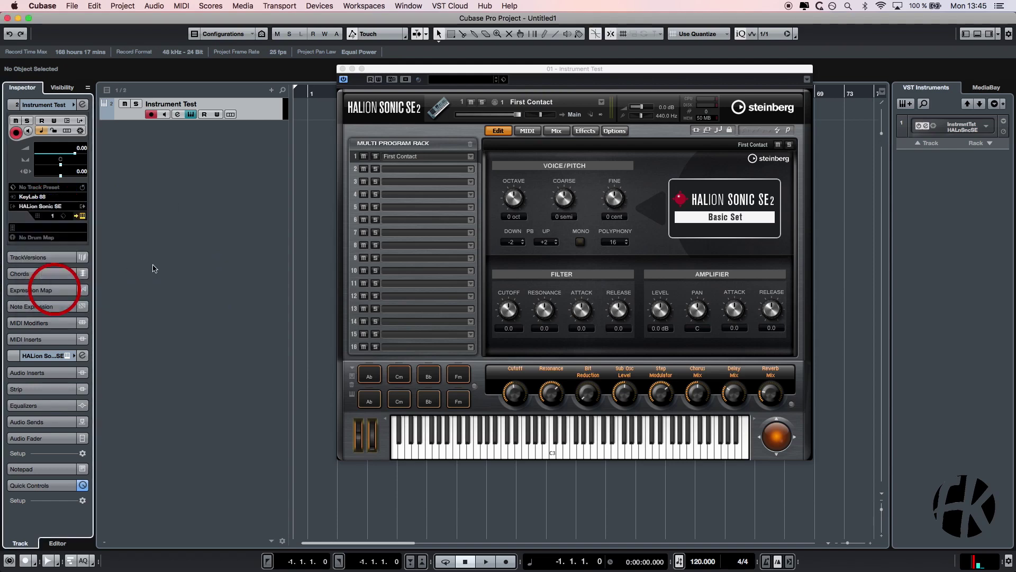
pyautogui.click(153, 268)
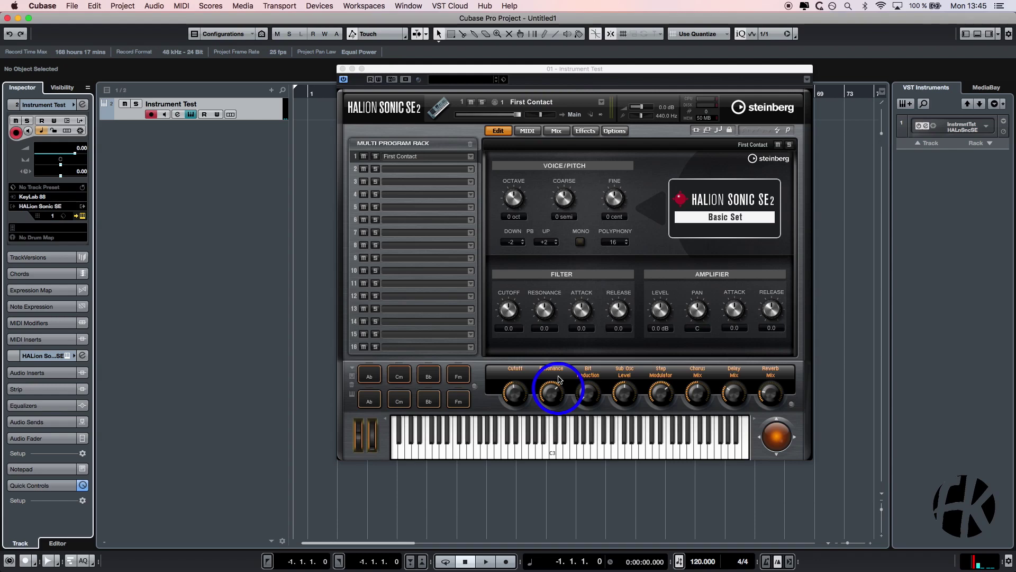
pyautogui.click(43, 201)
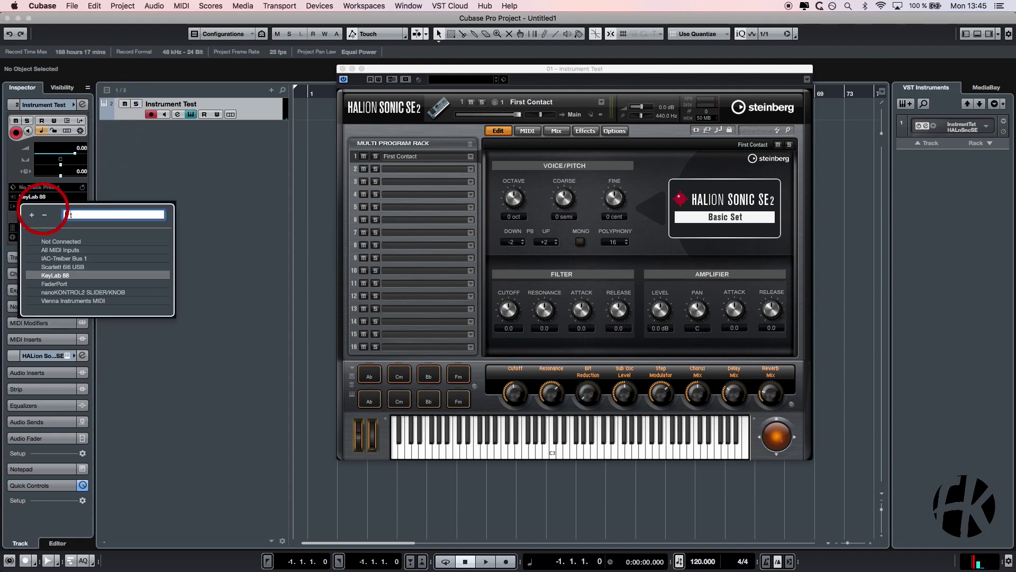
pyautogui.click(59, 250)
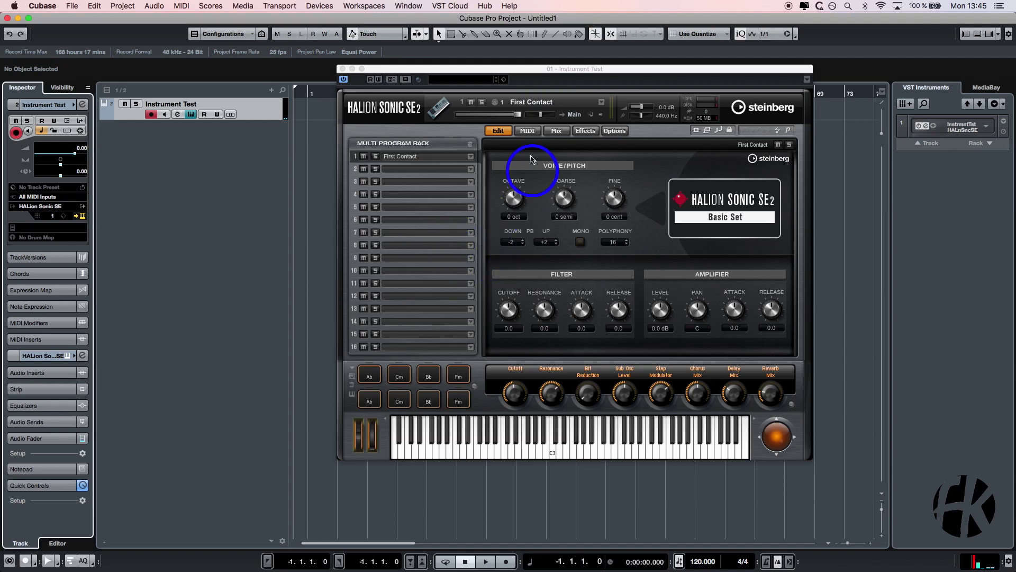
pyautogui.click(469, 155)
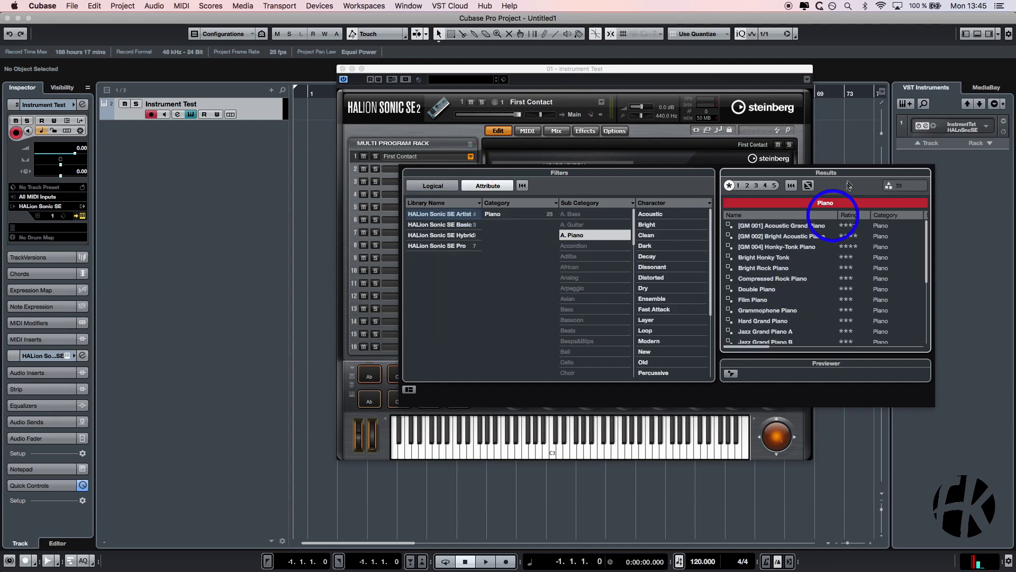
# Load [GM 001] Acoustic Grand Piano from the Piano results into HALion slot 1.
pyautogui.doubleClick(834, 207)
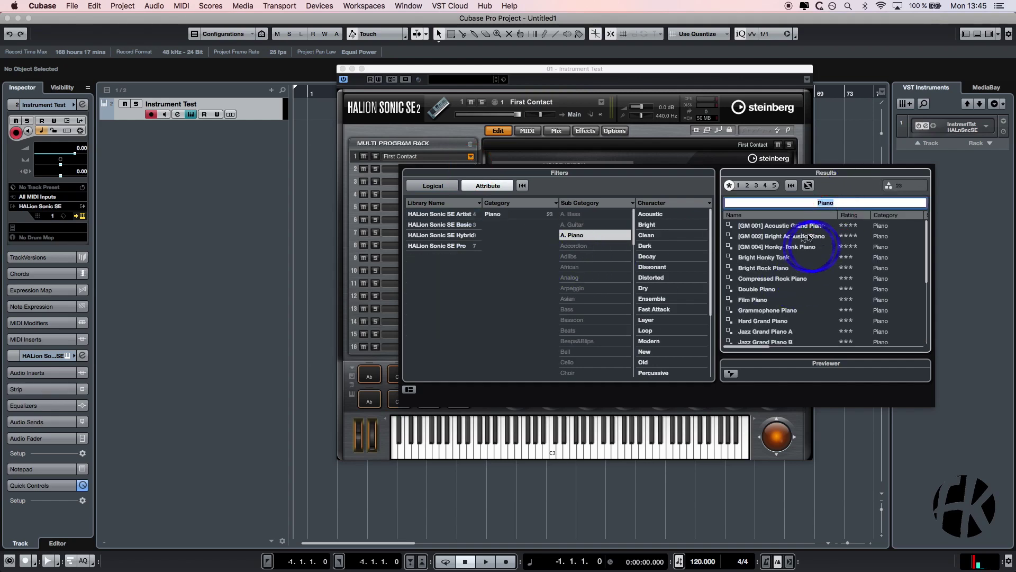
pyautogui.doubleClick(761, 226)
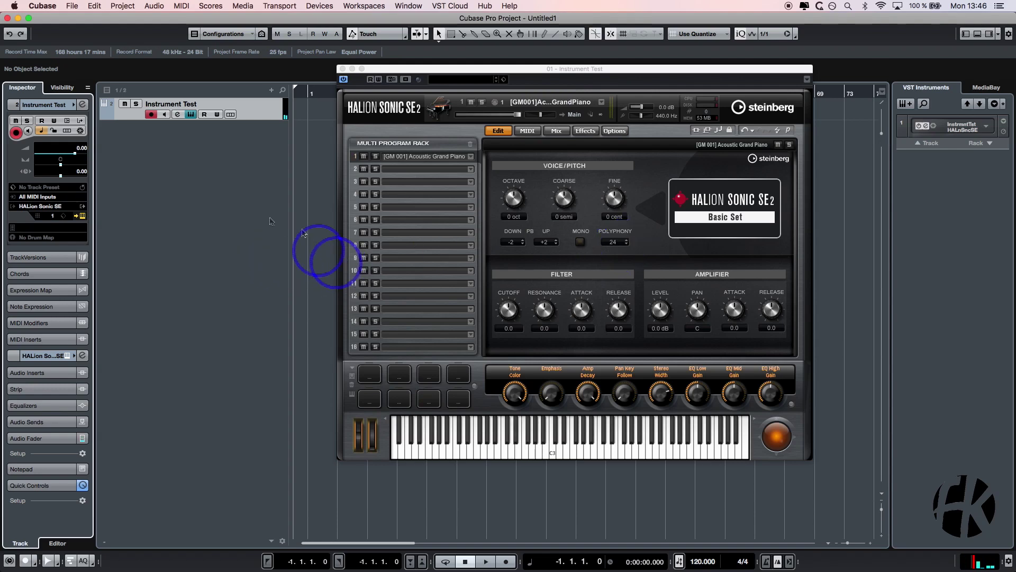
pyautogui.click(52, 221)
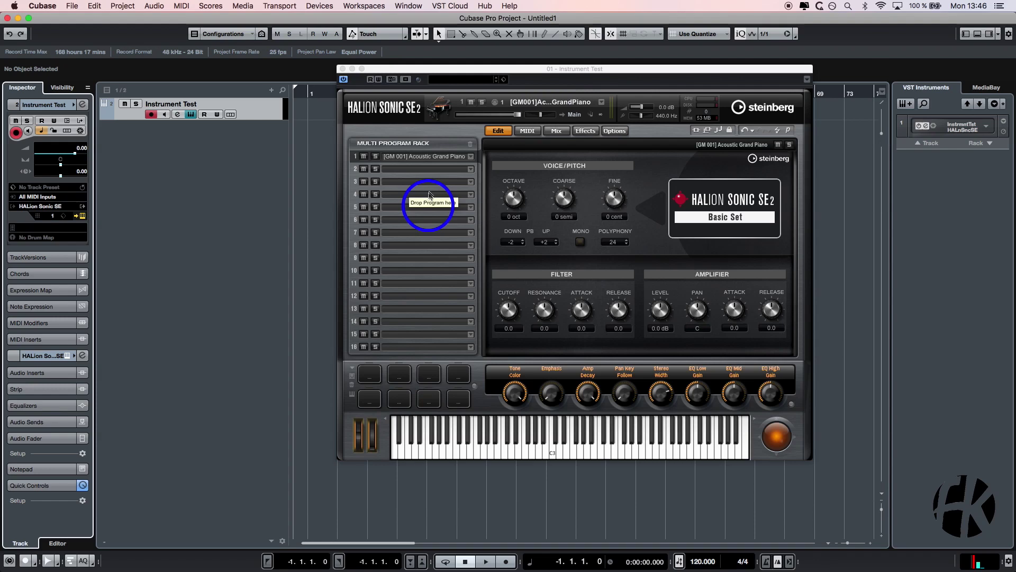
pyautogui.click(557, 131)
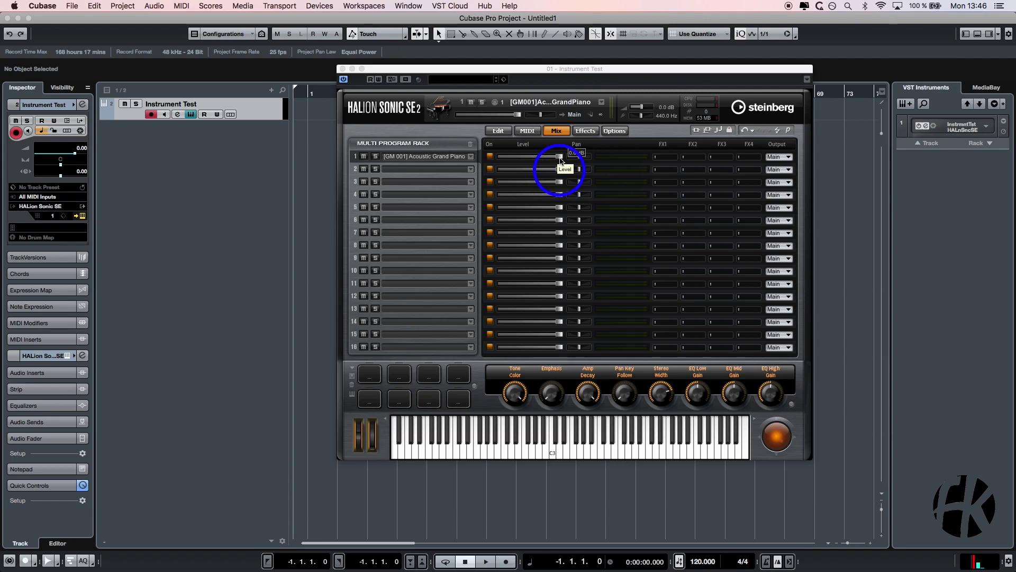
# Lower slot 1's Level slider to -20 dB and close the HALion Sonic SE window.
pyautogui.moveTo(561, 159); pyautogui.dragTo(582, 162)
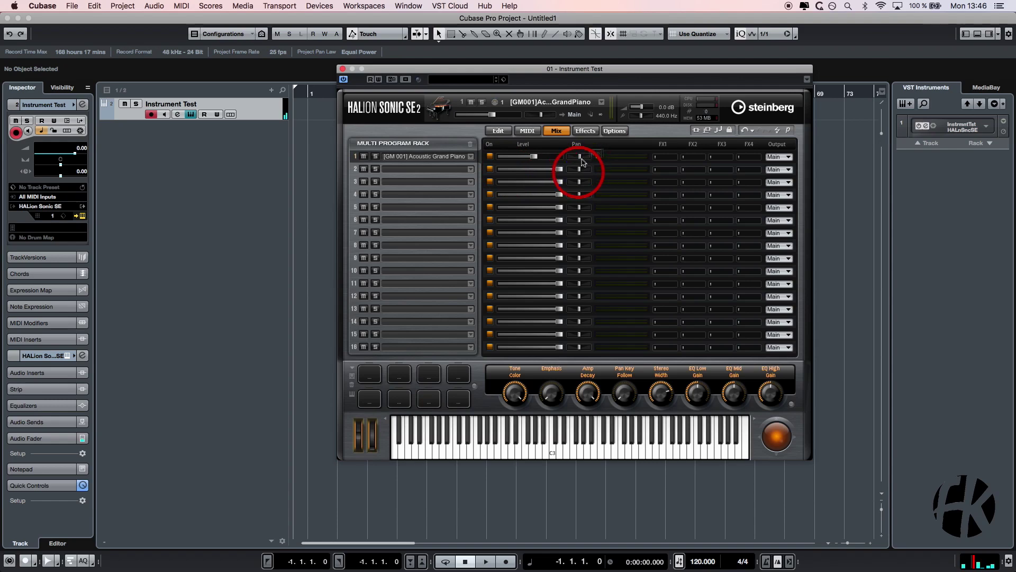
pyautogui.click(342, 69)
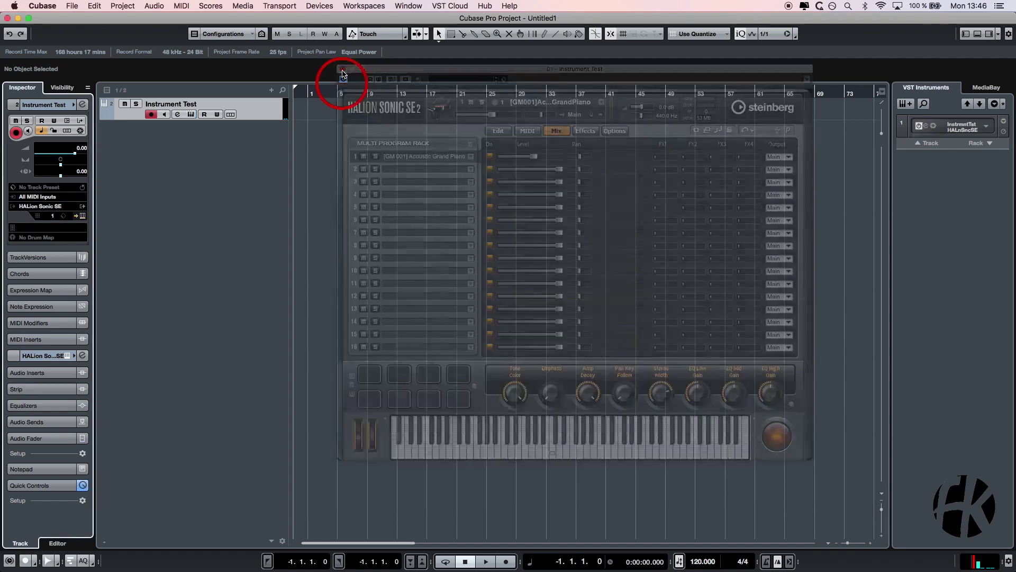
# In the Inspector's Audio Fader section, set the channel fader to -2.90 dB and pan to R2.
pyautogui.click(48, 439)
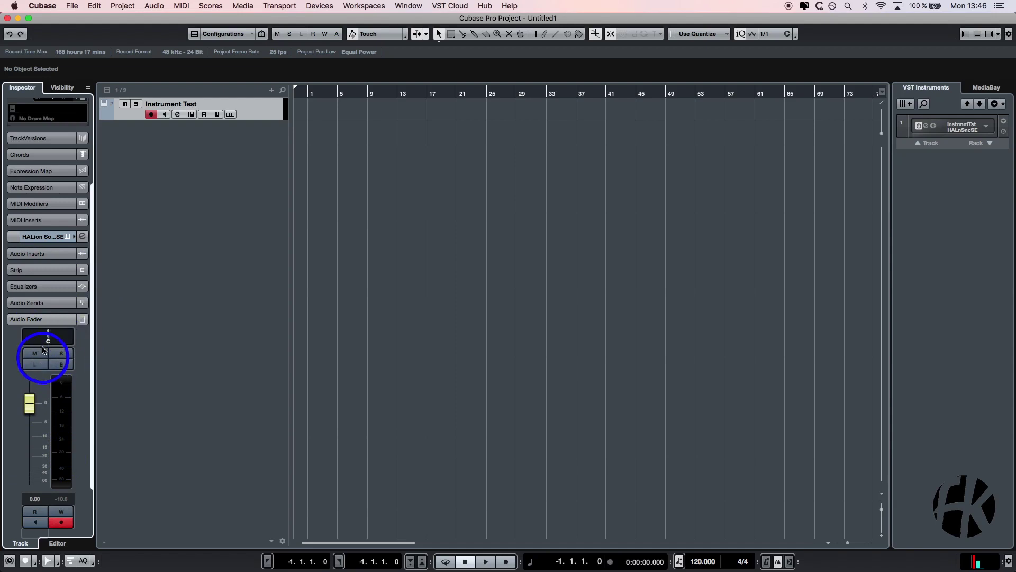
pyautogui.moveTo(48, 339)
pyautogui.mouseDown()
pyautogui.moveTo(33, 339)
pyautogui.moveTo(53, 341)
pyautogui.mouseUp()
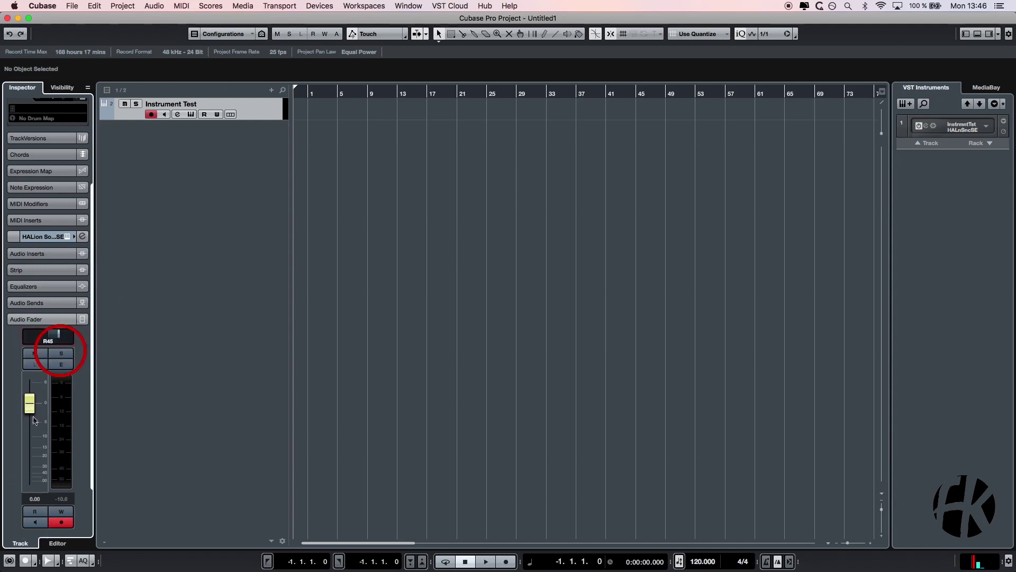
pyautogui.moveTo(30, 405); pyautogui.dragTo(37, 417)
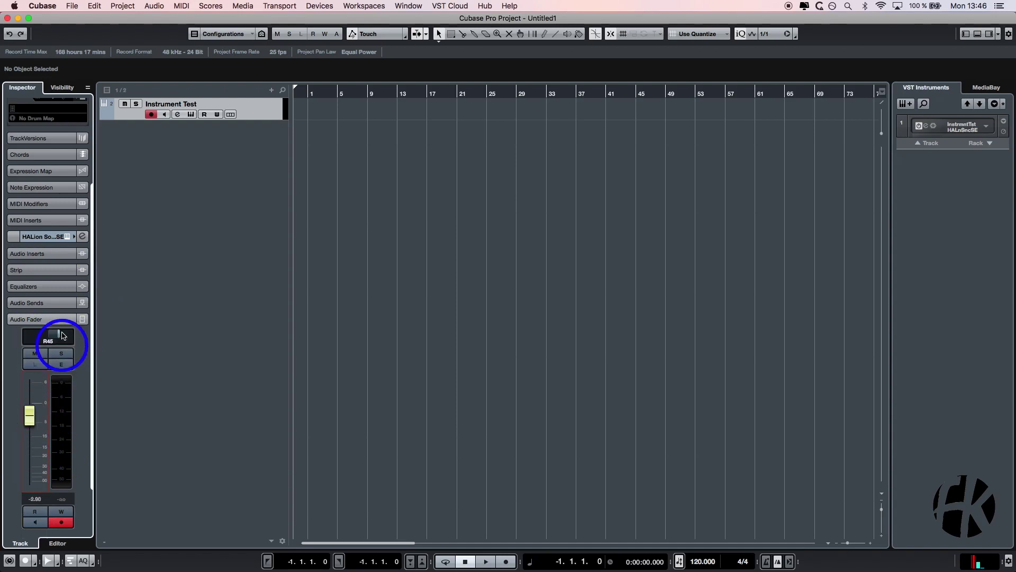
pyautogui.click(48, 339)
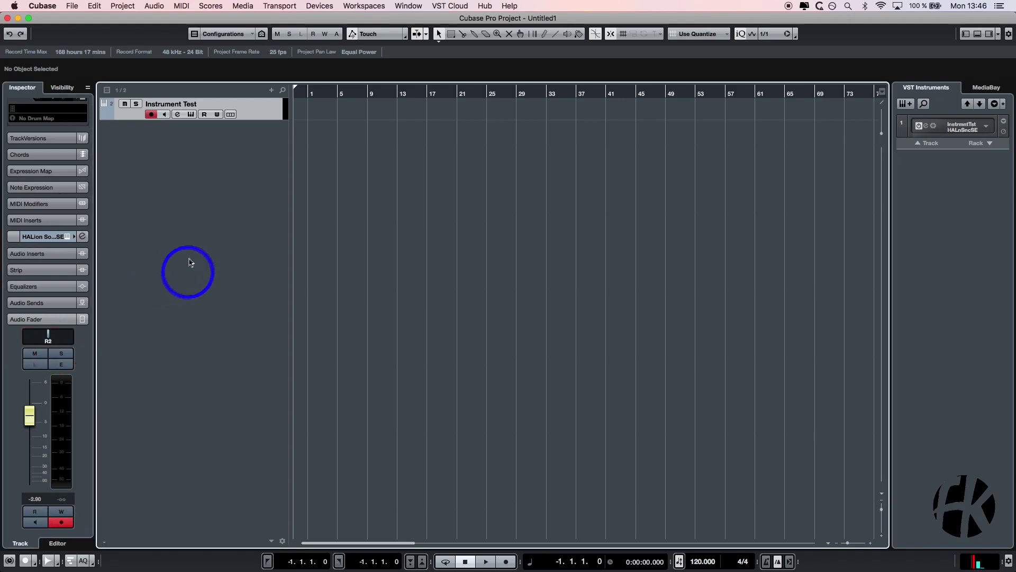